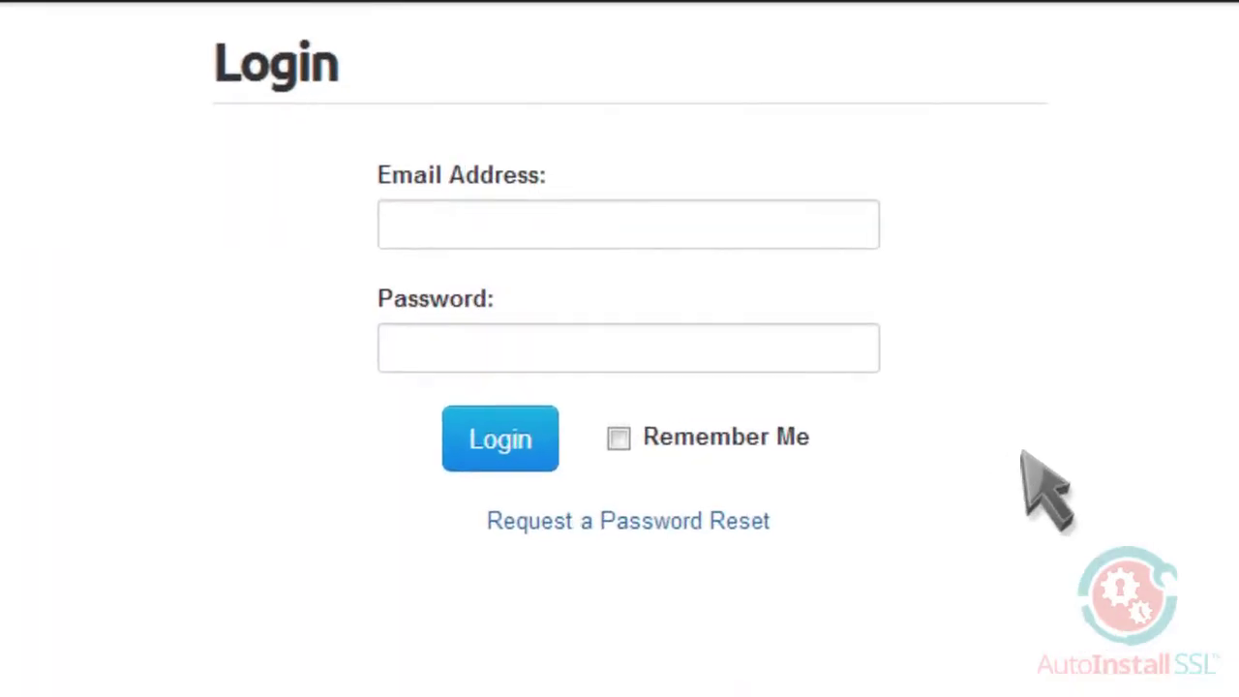
# - Log in to the WHMCS client area with the account e-mail and password, with Remember Me ticked
pyautogui.click(724, 221)
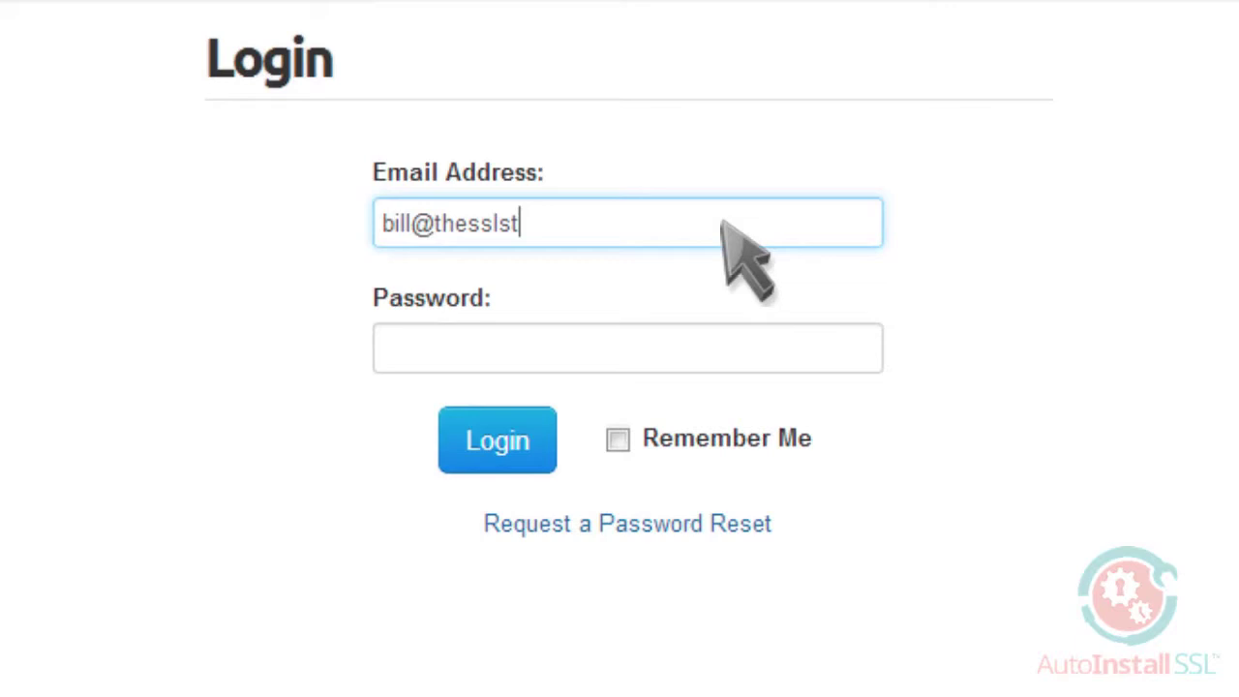
pyautogui.click(693, 360)
pyautogui.write('••••••••')
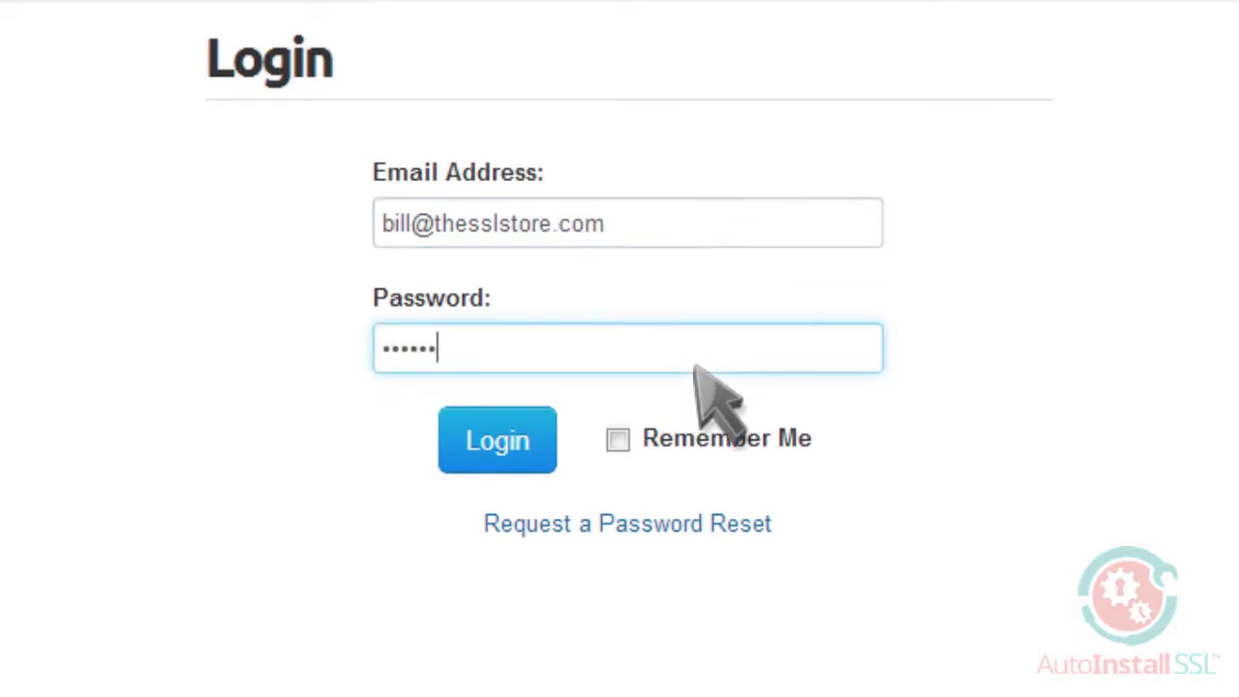
pyautogui.click(618, 439)
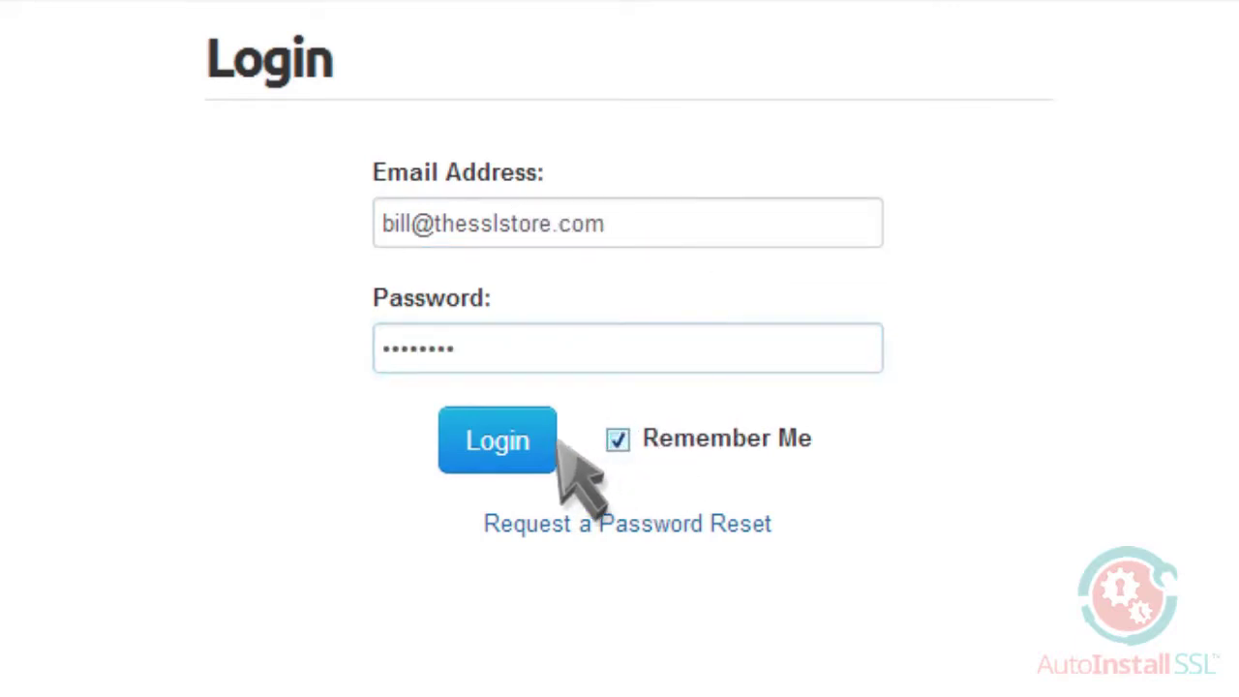
pyautogui.click(506, 437)
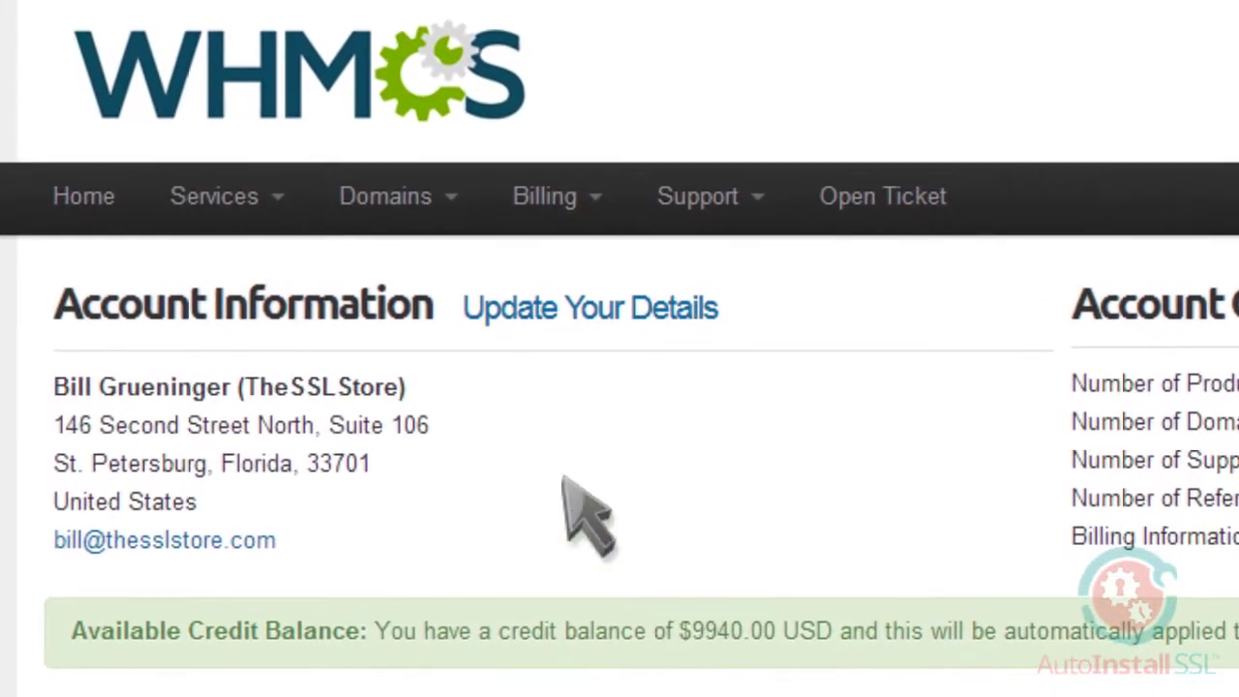
# - Choose Order New Services from the Services menu to list TheSSLStore certificates
pyautogui.click(246, 198)
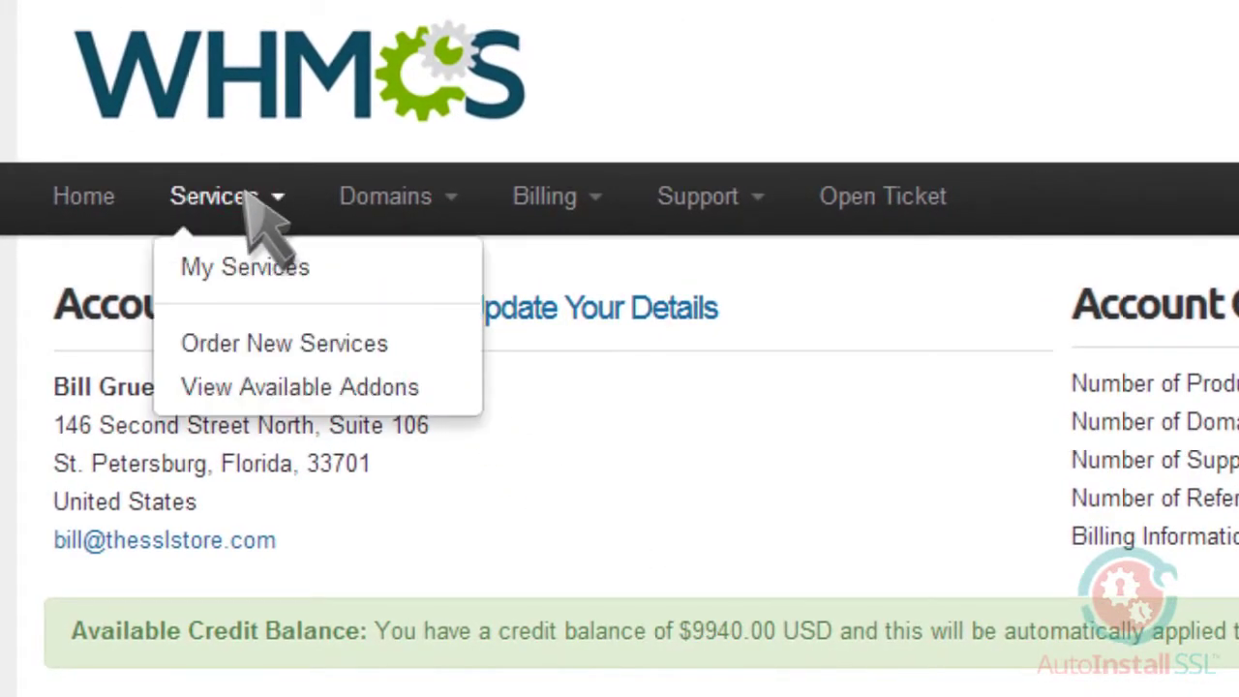
pyautogui.click(293, 346)
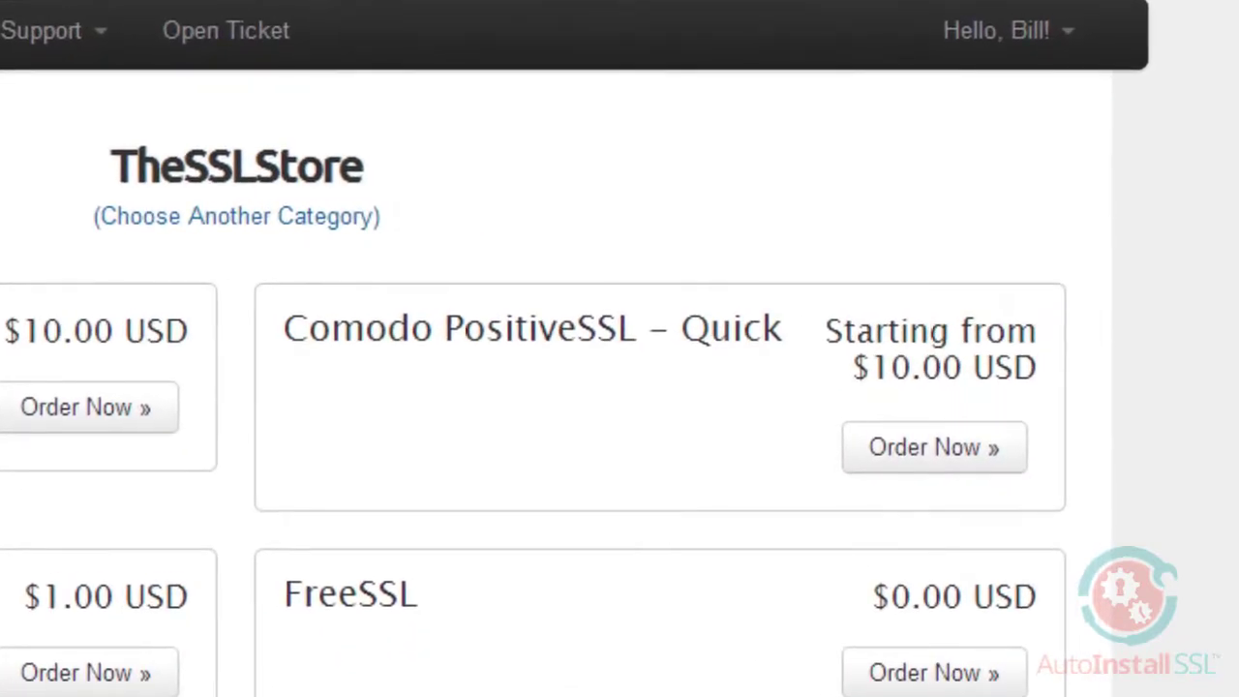
# - Order Comodo PositiveSSL - Quick for 1 Year and reach the $10.00 checkout review
pyautogui.click(931, 451)
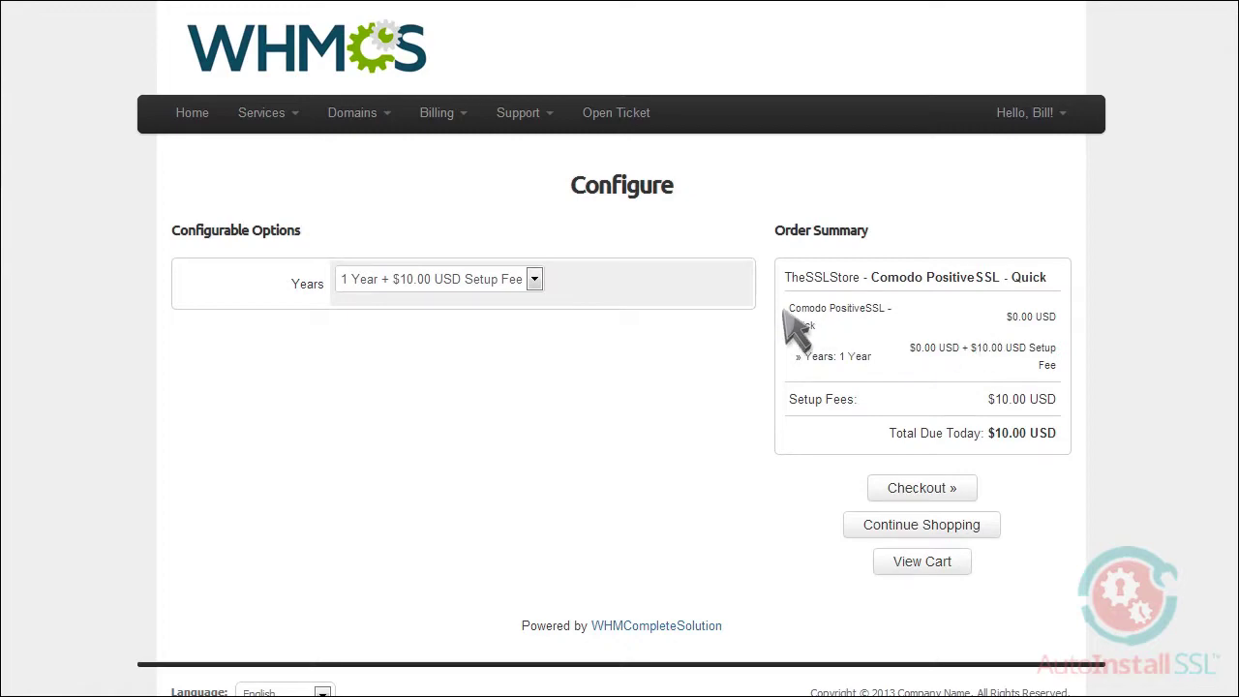
pyautogui.click(534, 279)
pyautogui.click(510, 301)
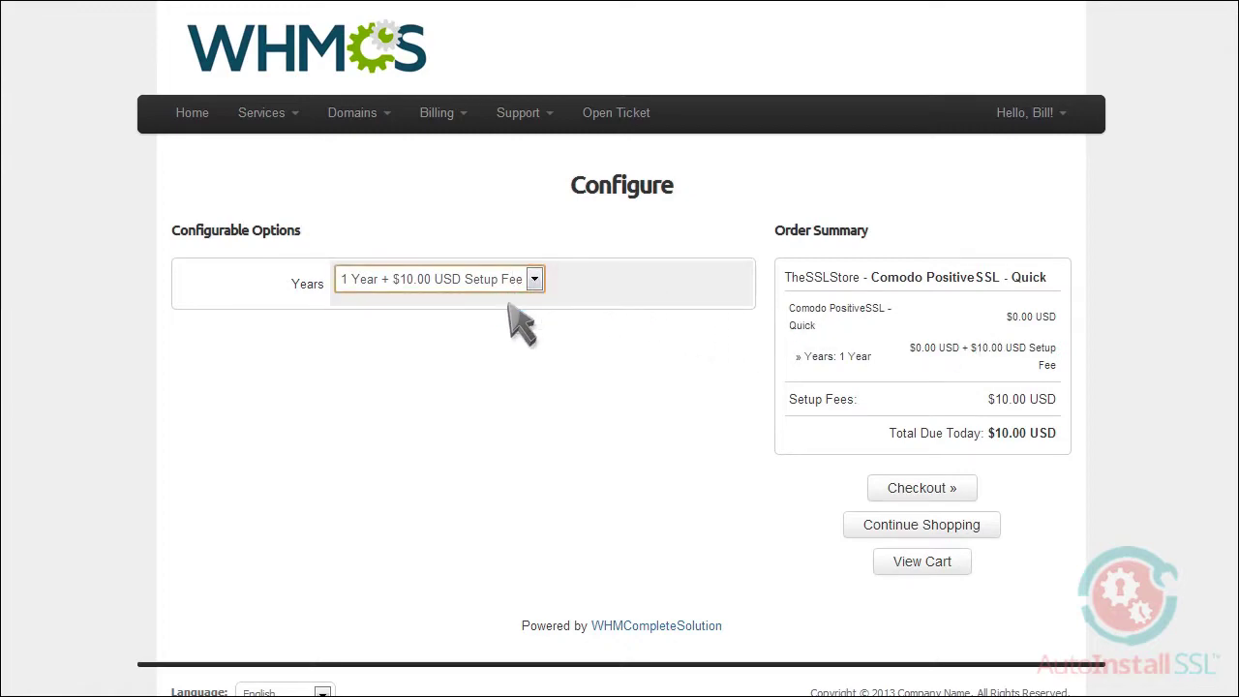
pyautogui.click(916, 490)
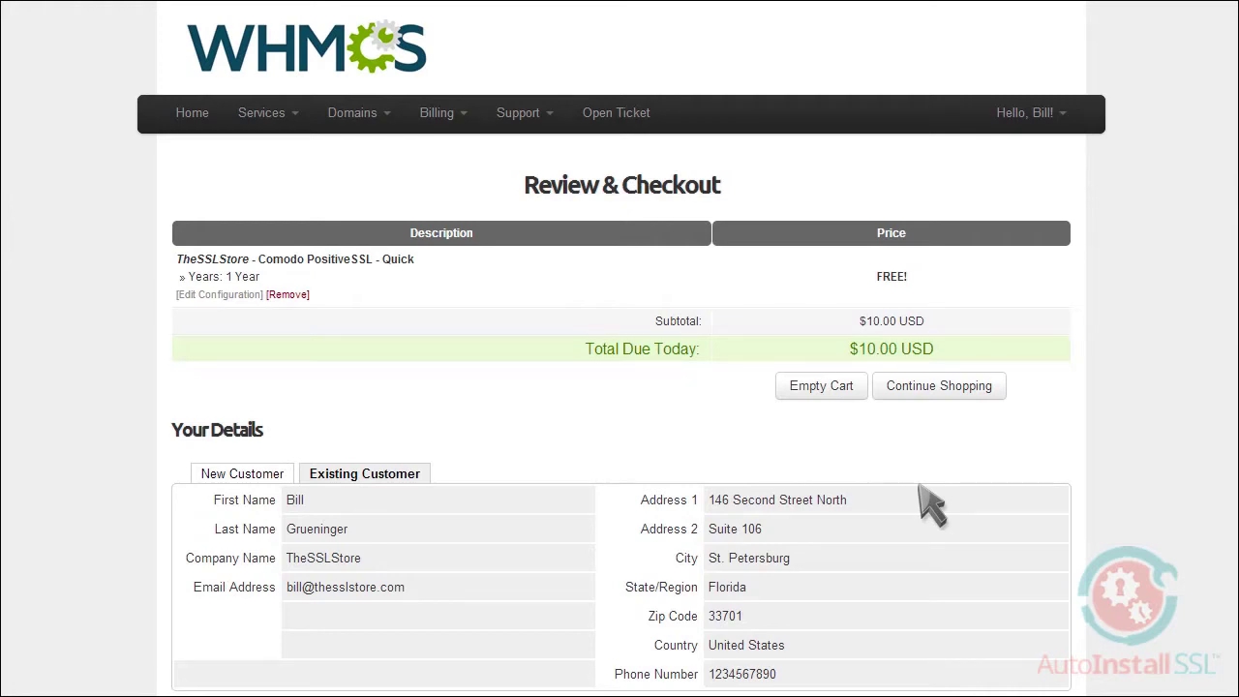
pyautogui.scroll(-4, 929, 502)
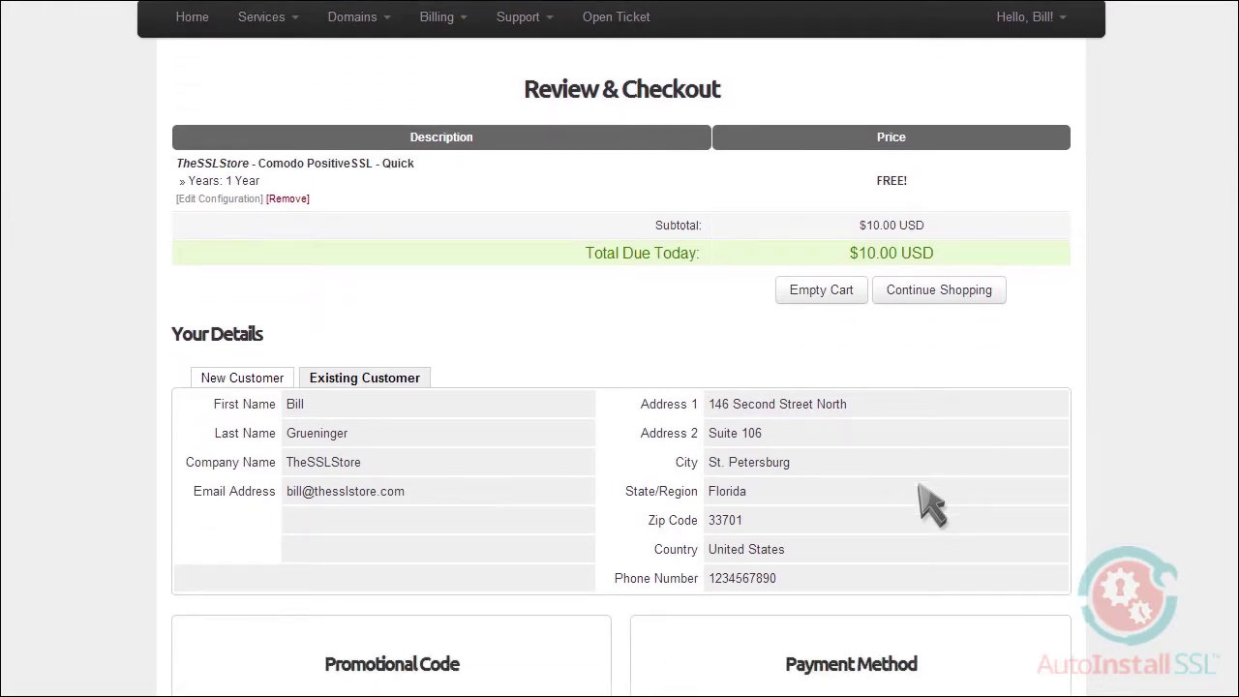
pyautogui.scroll(-1, 924, 501)
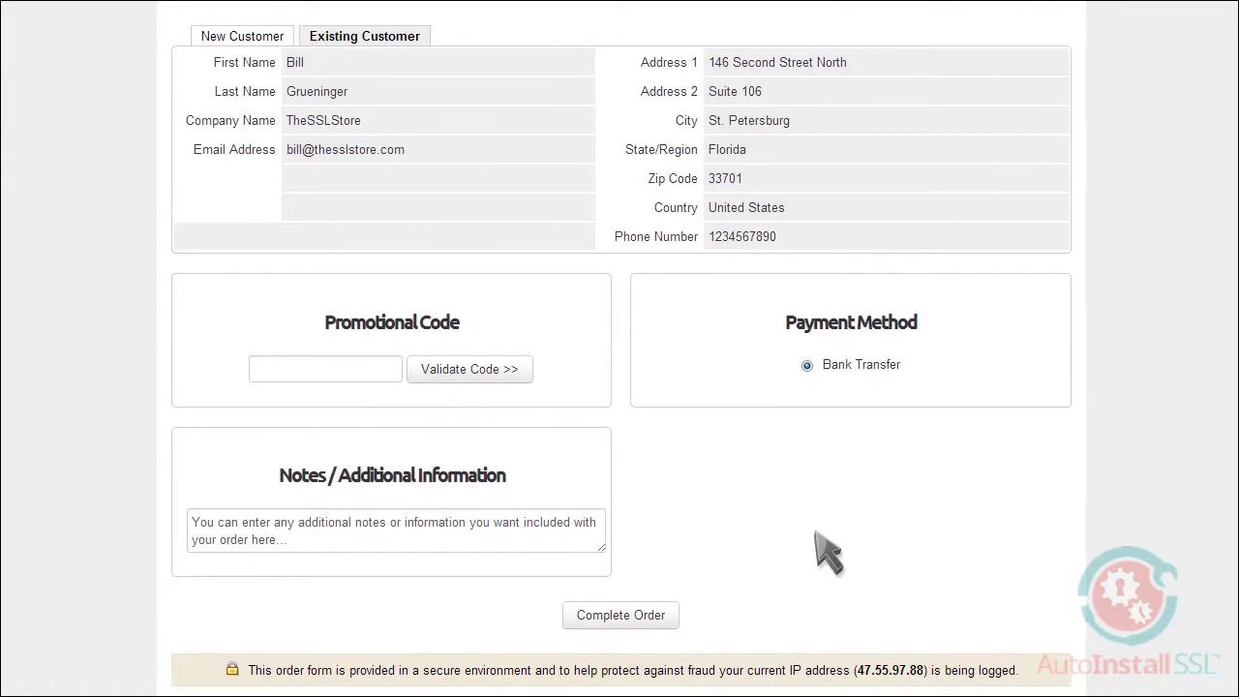
# - Complete the $10.00 certificate order, paid as Invoice #101, and return to the client area
pyautogui.click(659, 612)
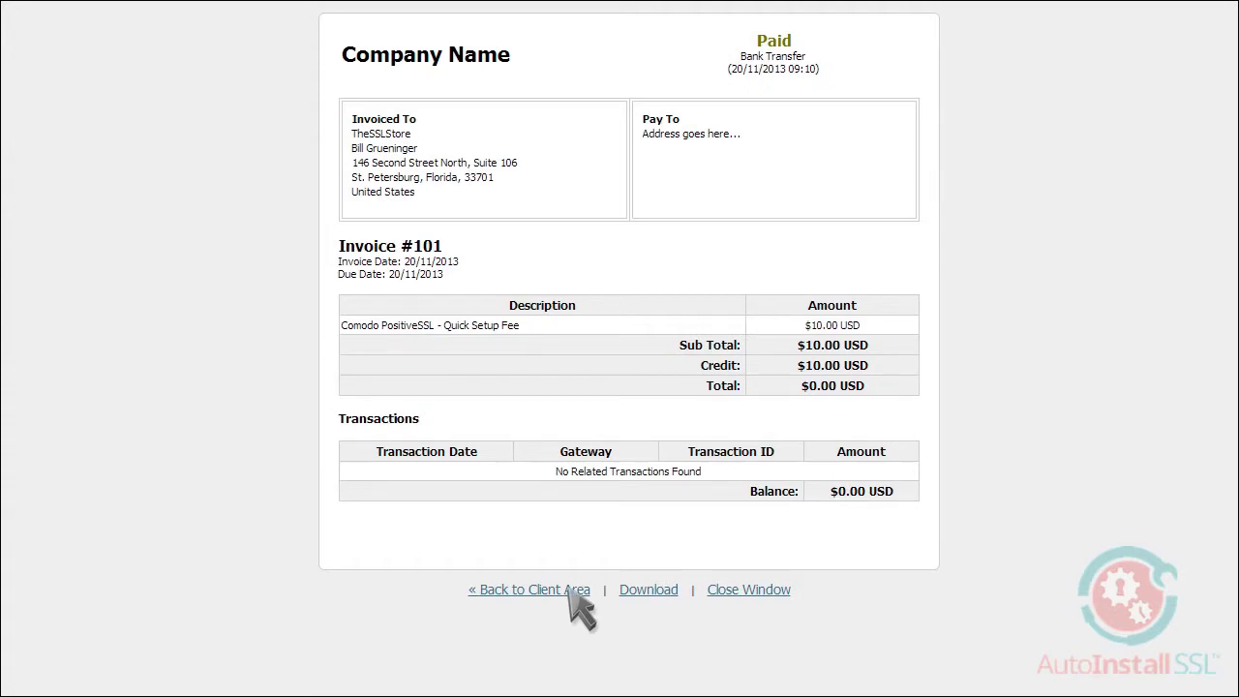
pyautogui.click(561, 590)
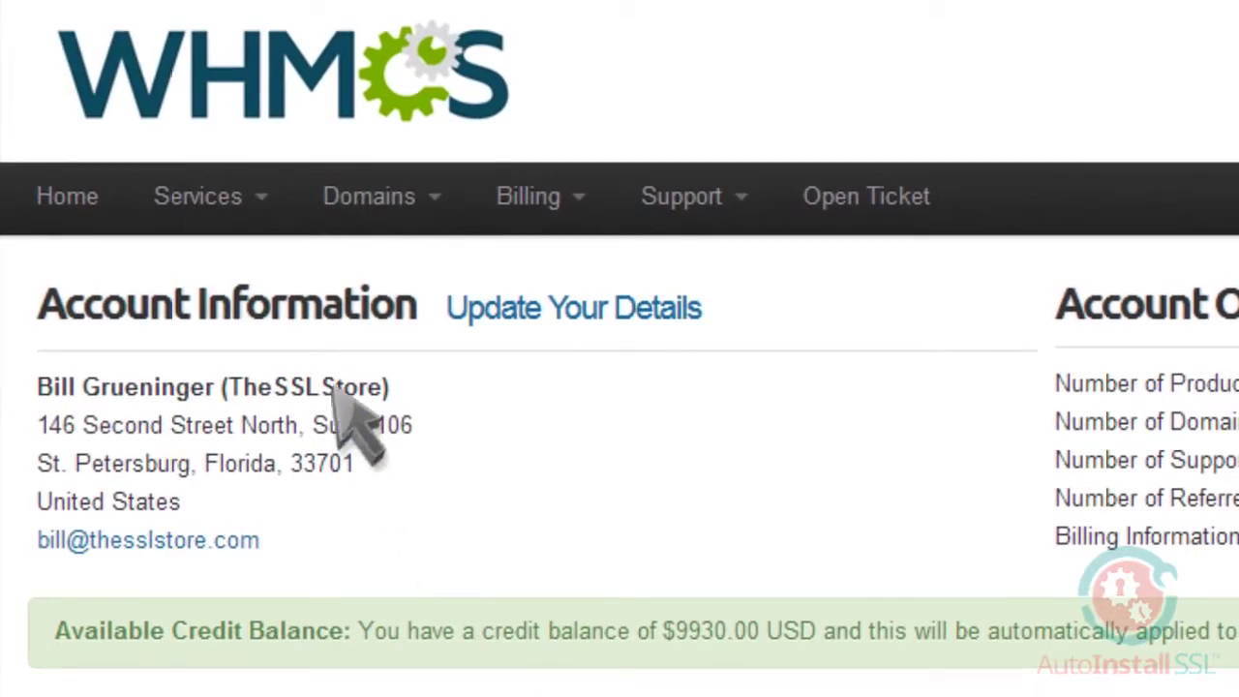
# - Open the Comodo PositiveSSL - Quick service details from My Services
pyautogui.click(213, 204)
pyautogui.click(215, 266)
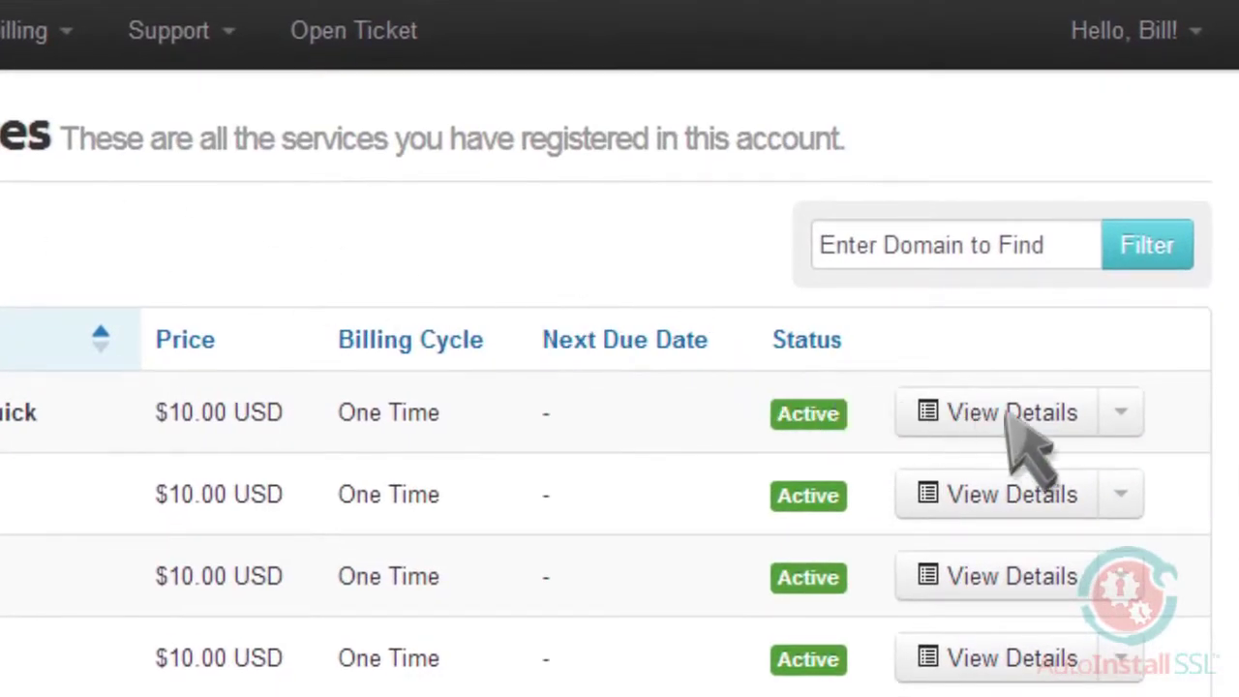
pyautogui.click(964, 411)
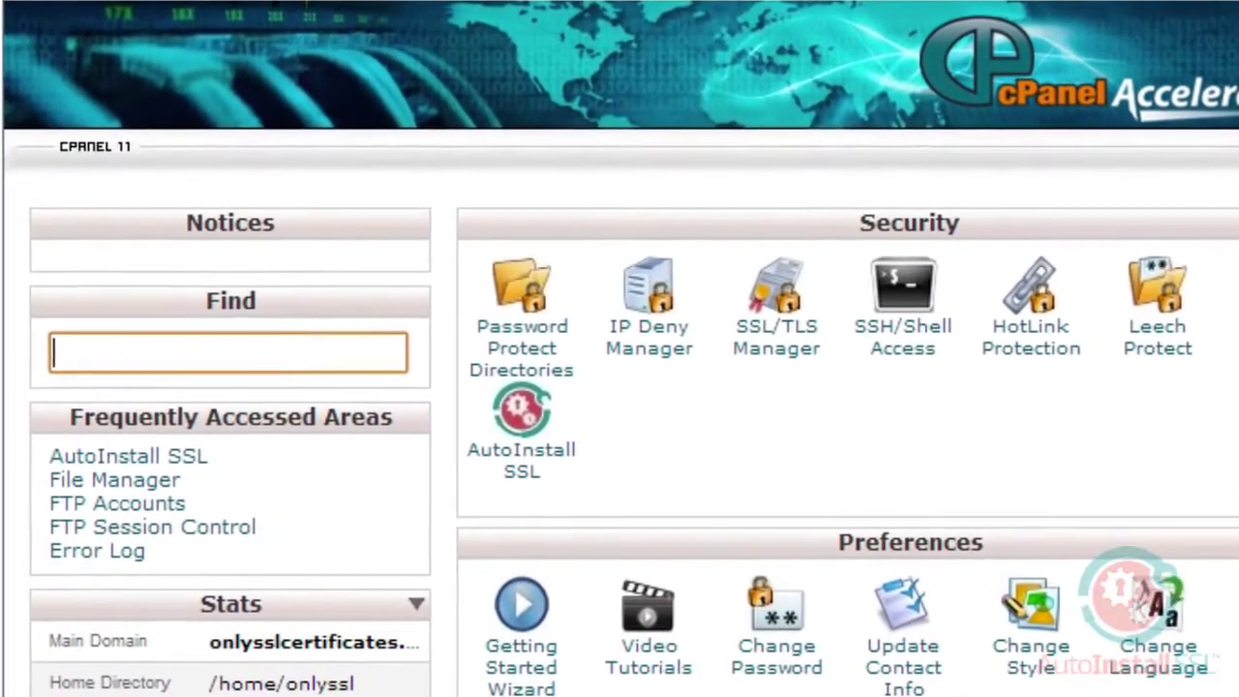
# - Open AutoInstall SSL from cPanel's Security section
pyautogui.click(528, 431)
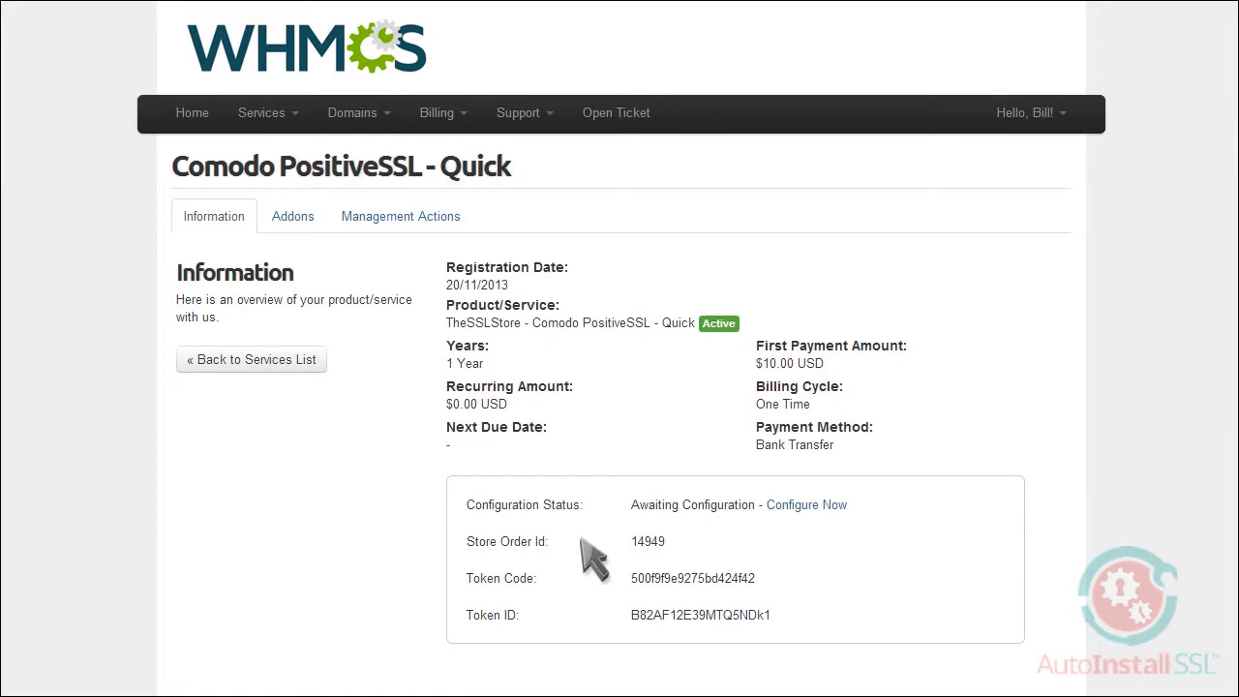
# - Copy the Token Code and Token ID from WHMCS into the AutoInstall SSL form
pyautogui.doubleClick(689, 579)
pyautogui.hotkey('ctrl', 'c')
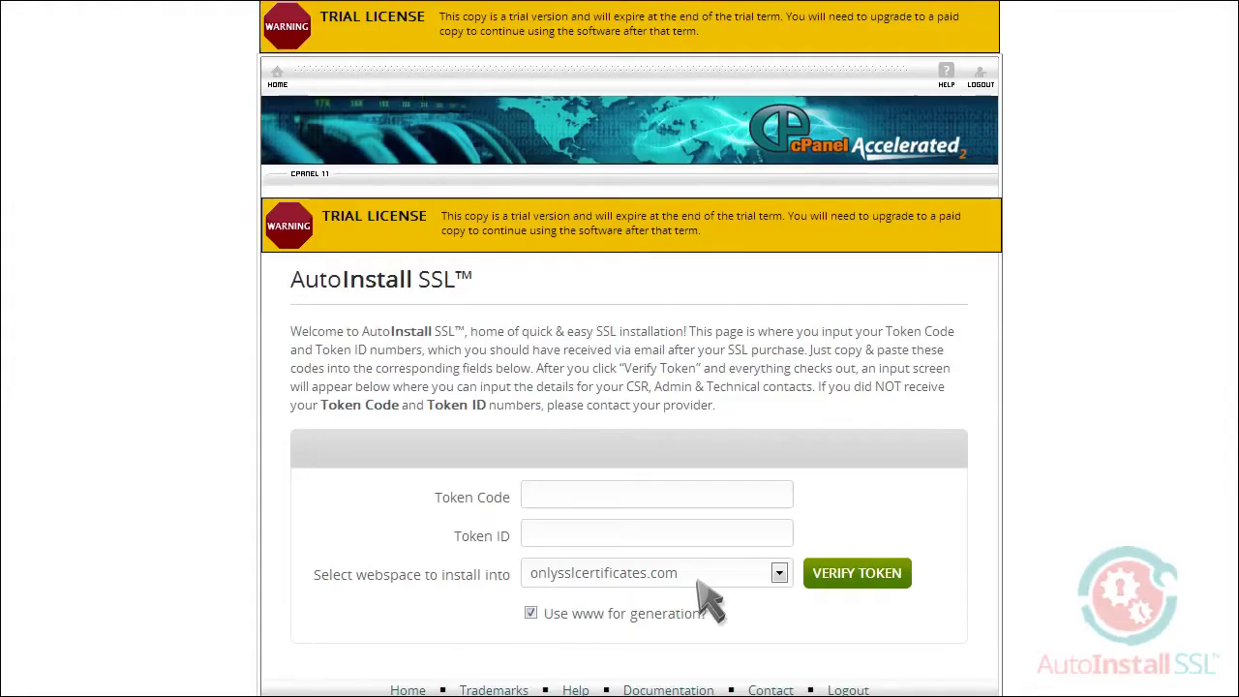
pyautogui.click(707, 496)
pyautogui.hotkey('ctrl', 'v')
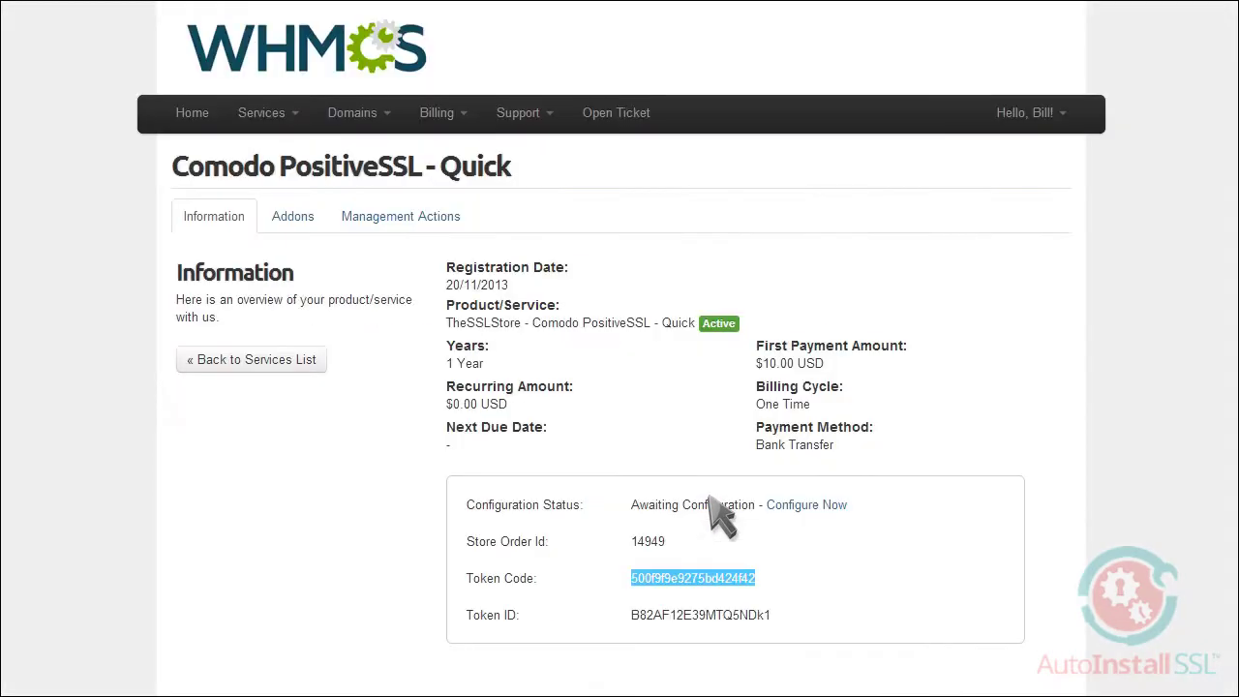
pyautogui.doubleClick(769, 615)
pyautogui.hotkey('ctrl', 'c')
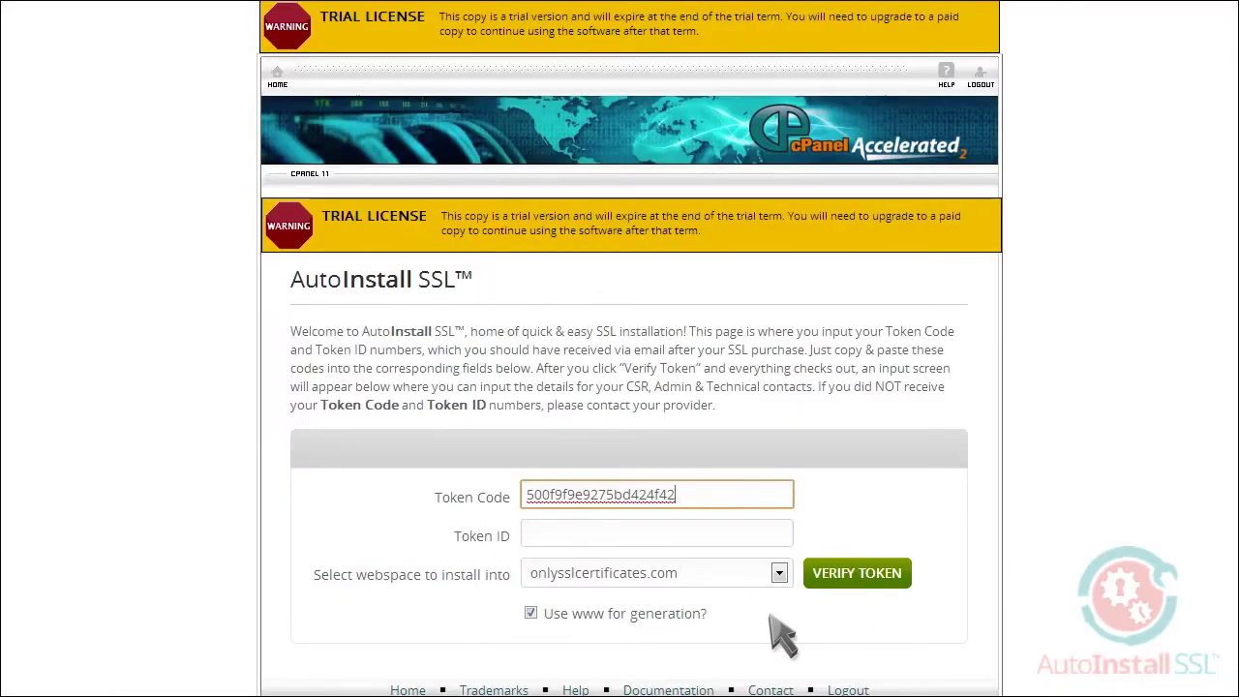
pyautogui.click(726, 535)
pyautogui.hotkey('ctrl', 'v')
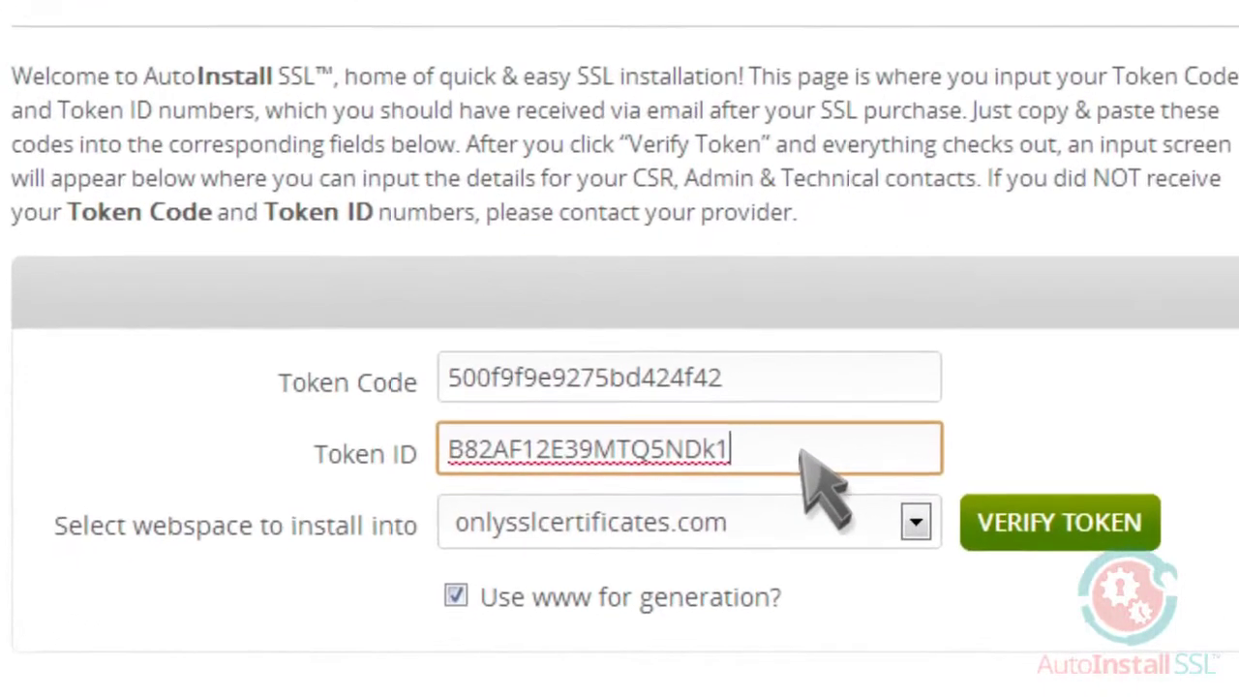
# - Select onlysslcertificates.com as the webspace and verify the tokens
pyautogui.click(862, 542)
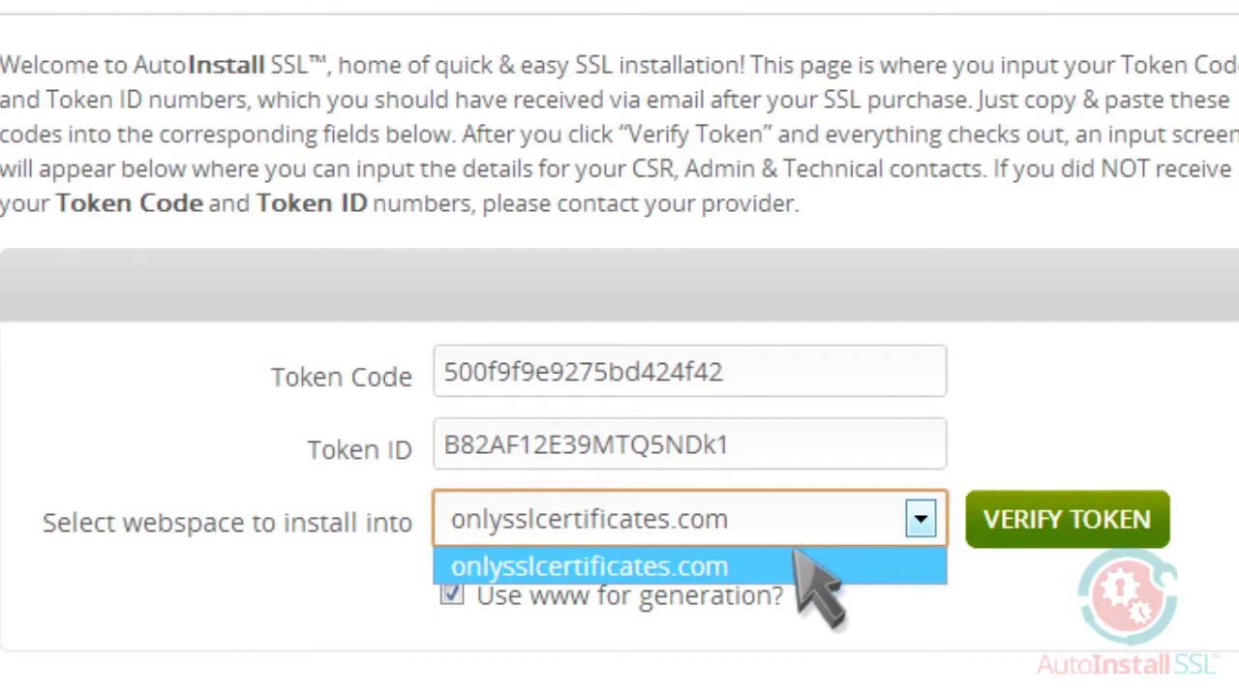
pyautogui.click(684, 569)
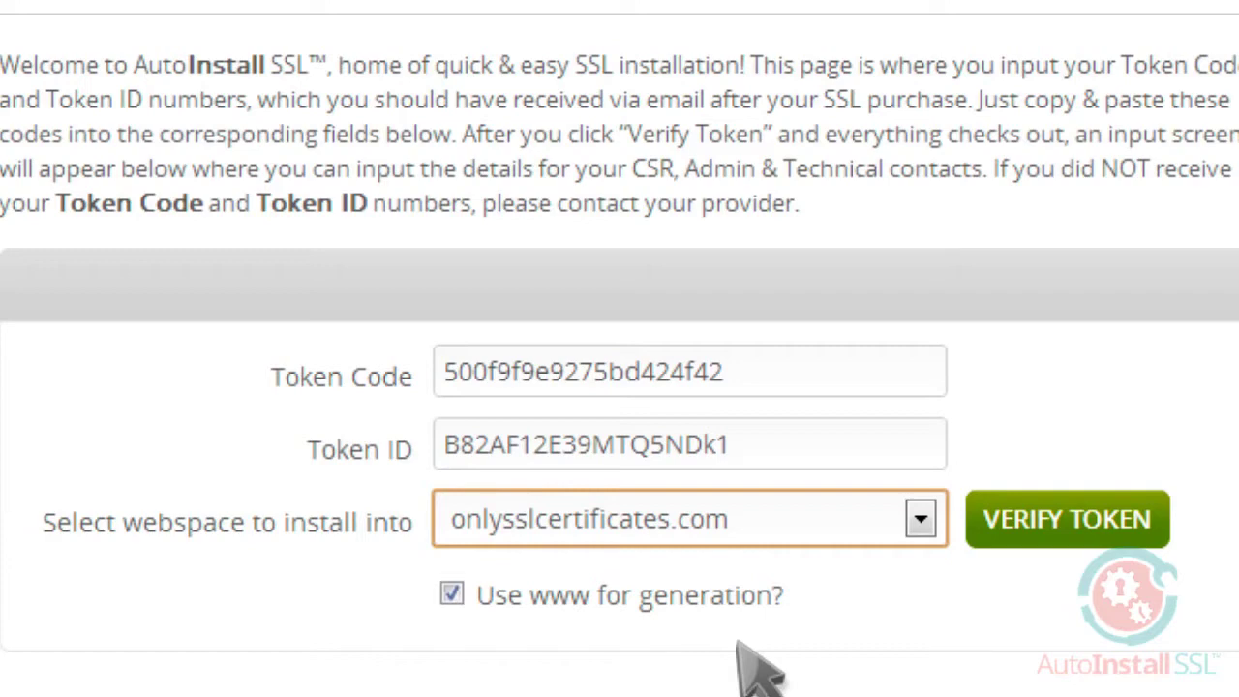
pyautogui.click(1073, 531)
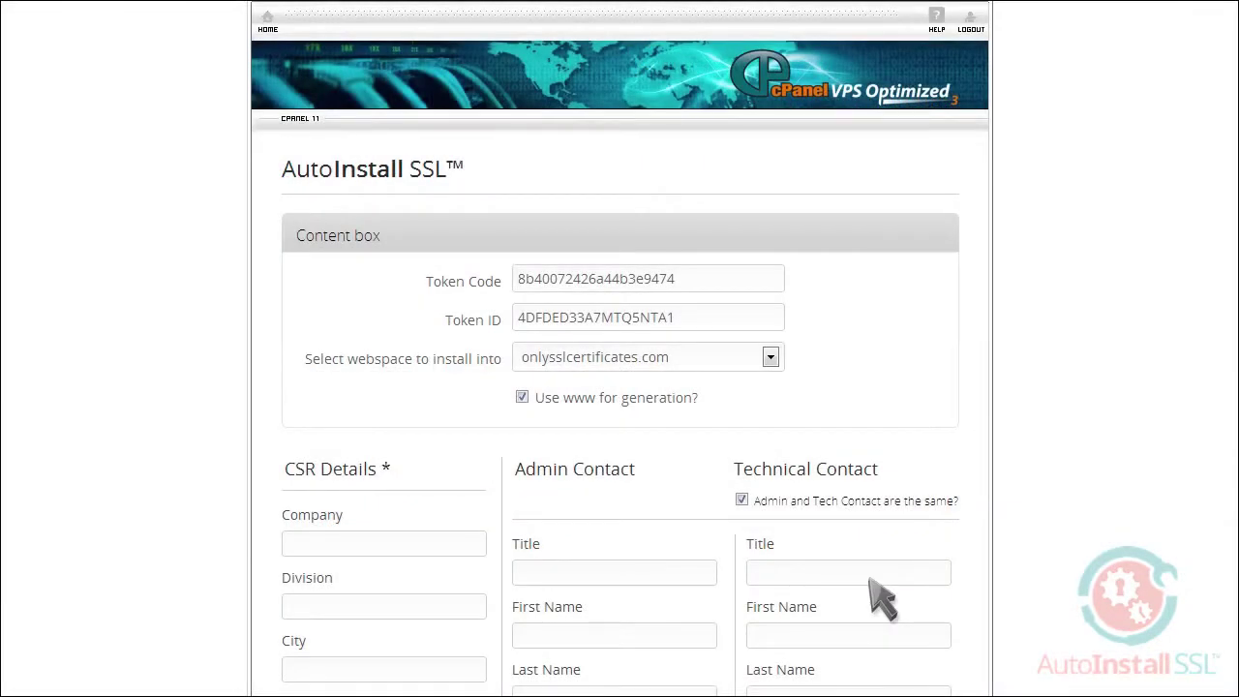
# - Fill CSR details: Rapid Web Services, LLC, division IT, St. Petersburg, FL, United States, company e-mail
pyautogui.scroll(-3, 881, 598)
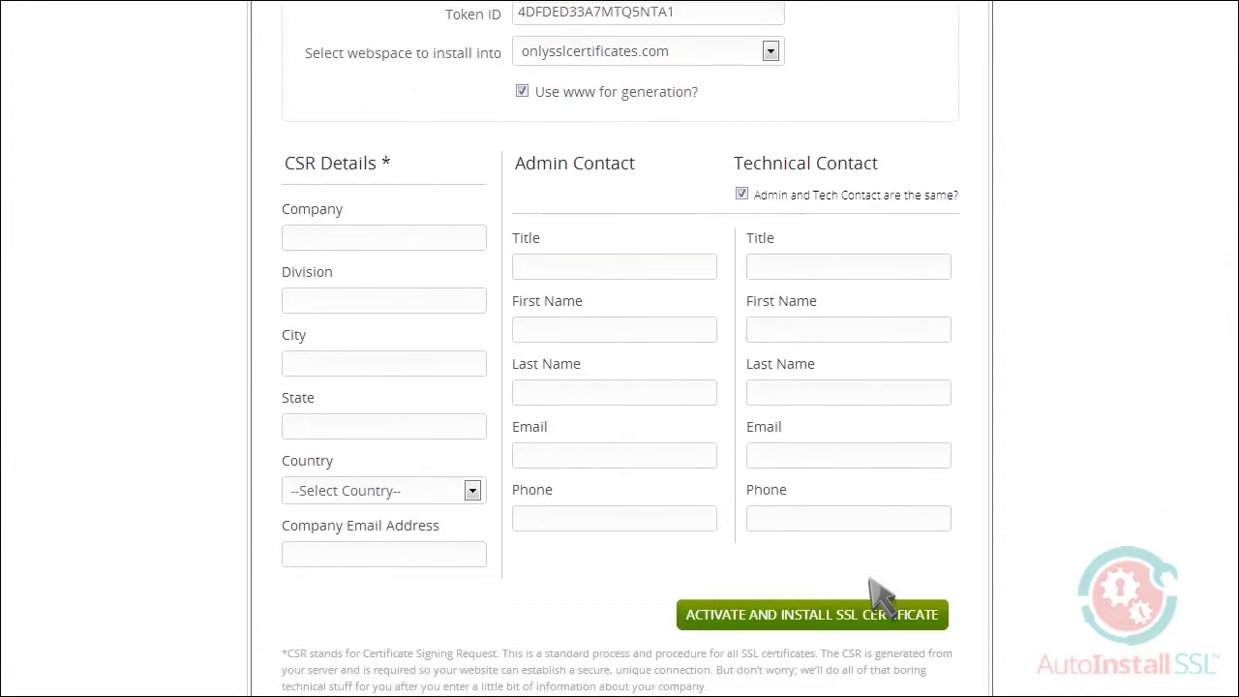
pyautogui.click(408, 122)
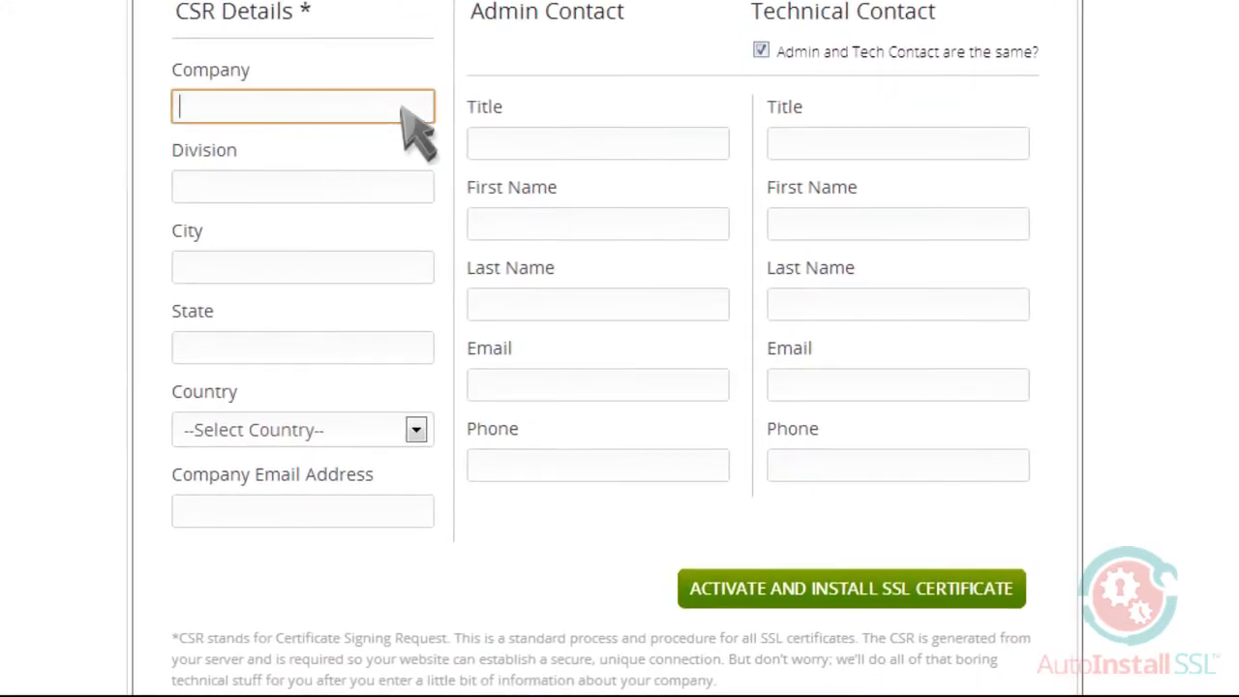
pyautogui.write('Rapid Web Services, LLC')
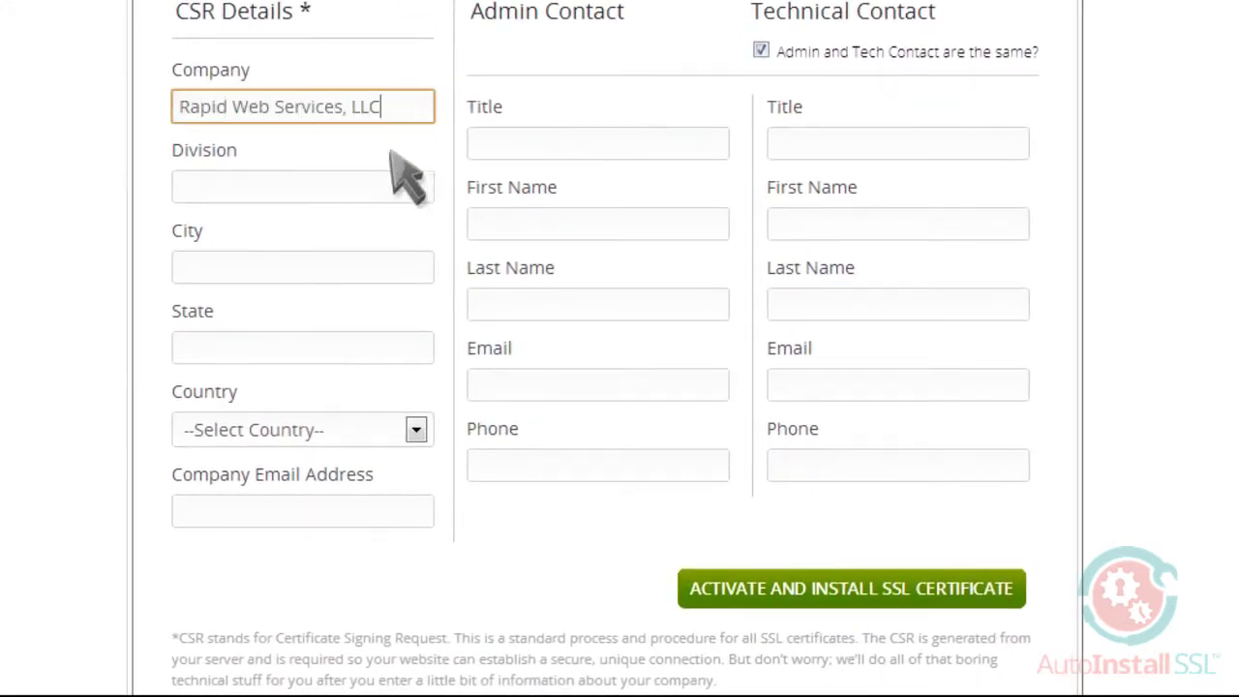
pyautogui.click(389, 188)
pyautogui.write('IT')
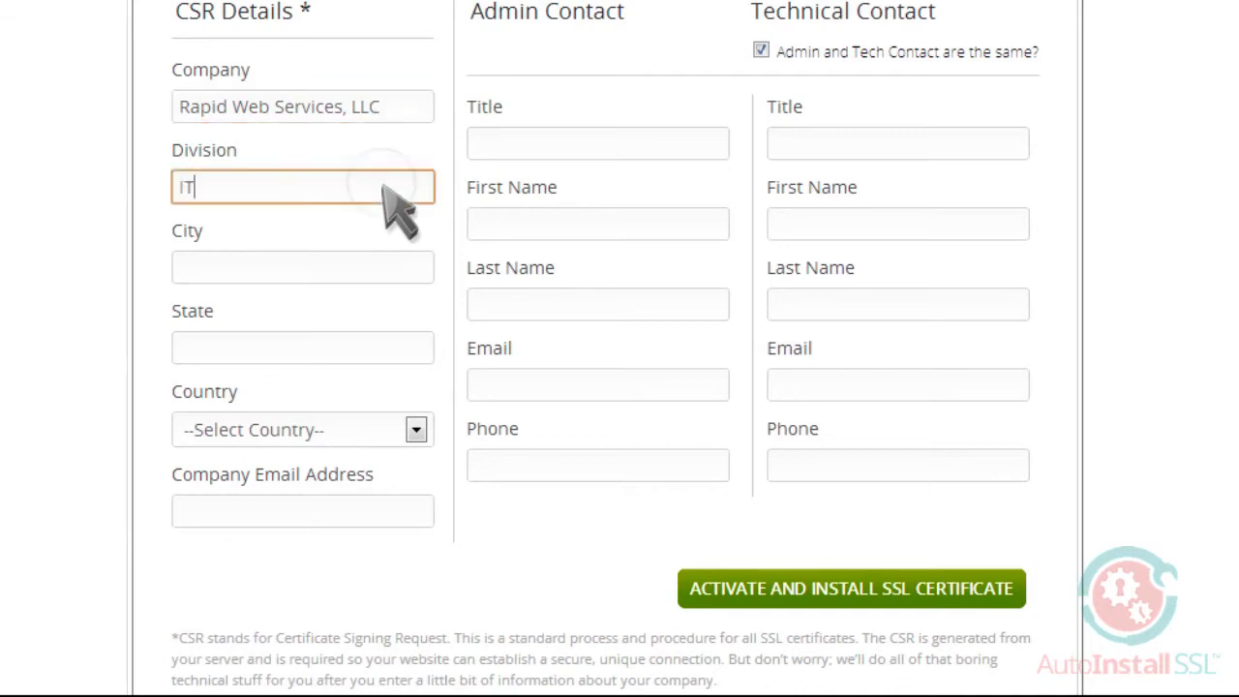
pyautogui.click(361, 268)
pyautogui.write('St. Petersburg')
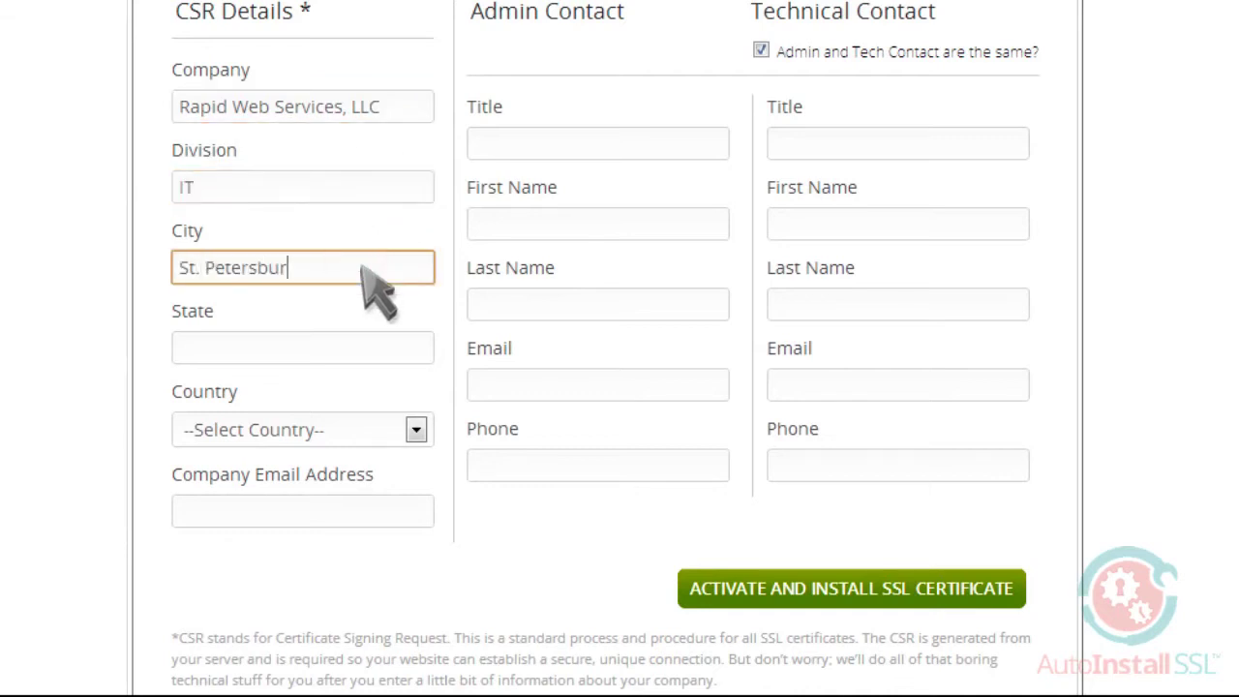
pyautogui.click(369, 348)
pyautogui.write('FL')
pyautogui.click(415, 429)
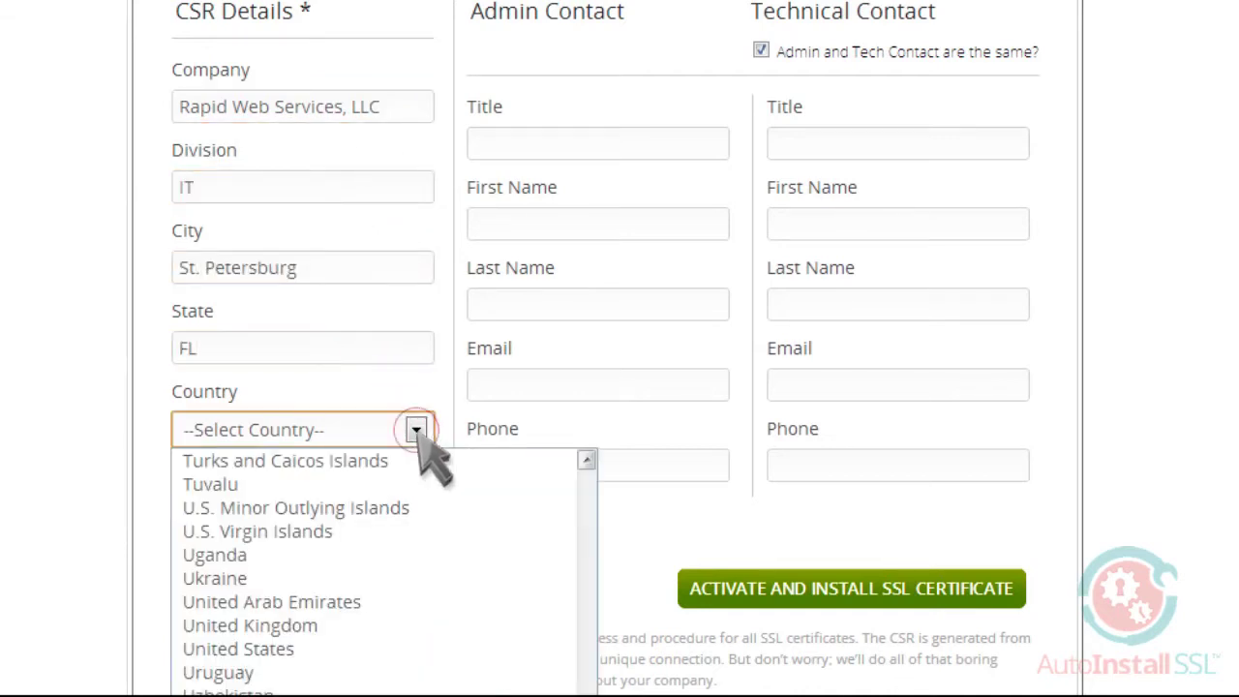
pyautogui.click(283, 648)
pyautogui.click(409, 515)
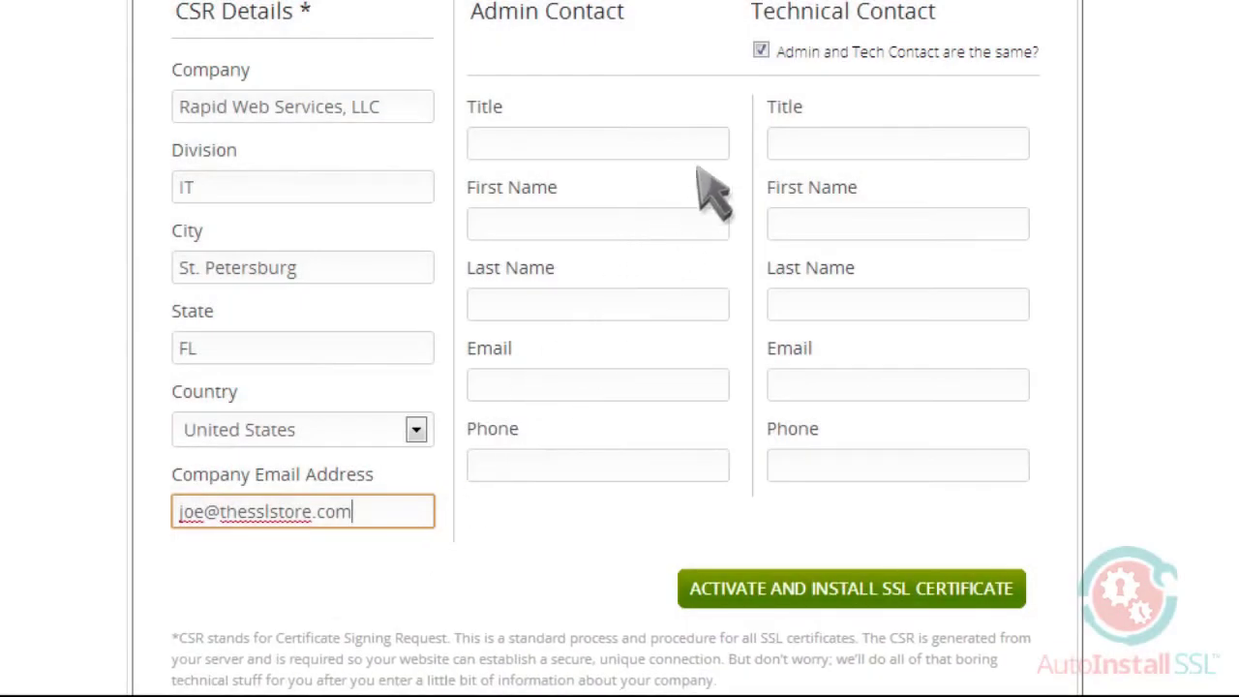
# - Enter the admin contact: title System Administrator, first and last name, e-mail and phone number
pyautogui.click(719, 145)
pyautogui.write('System Administrator')
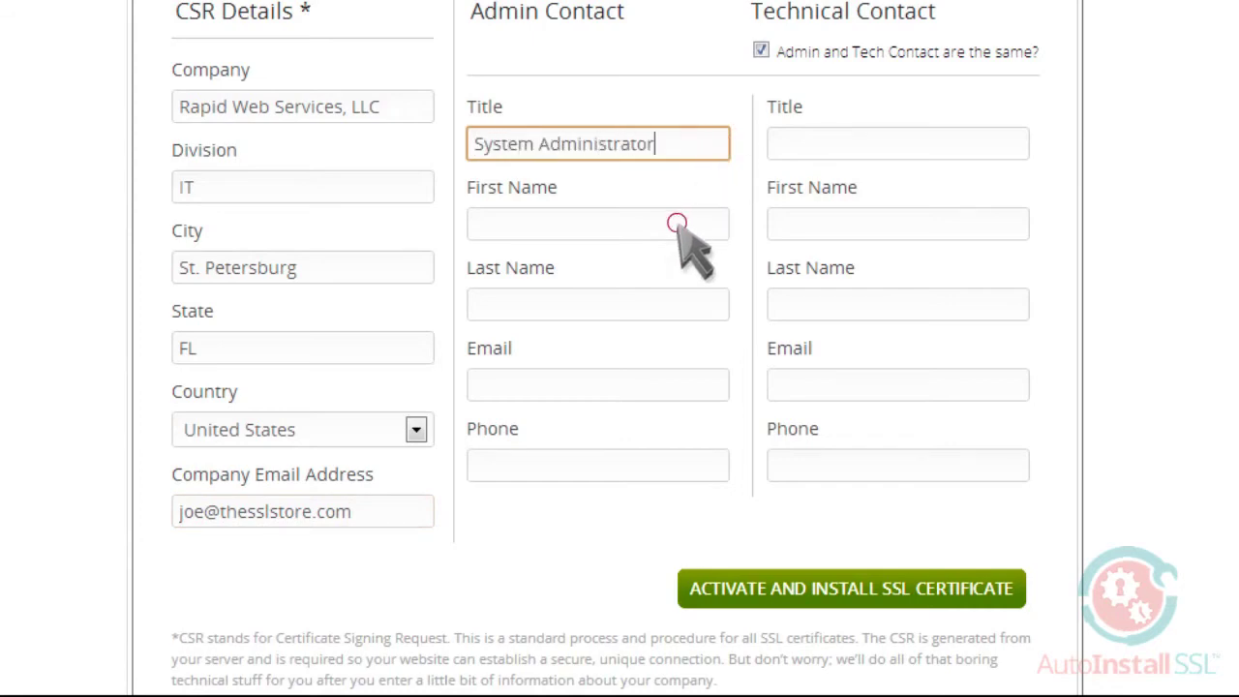
pyautogui.click(674, 224)
pyautogui.write('Joe')
pyautogui.click(668, 304)
pyautogui.write('Smith')
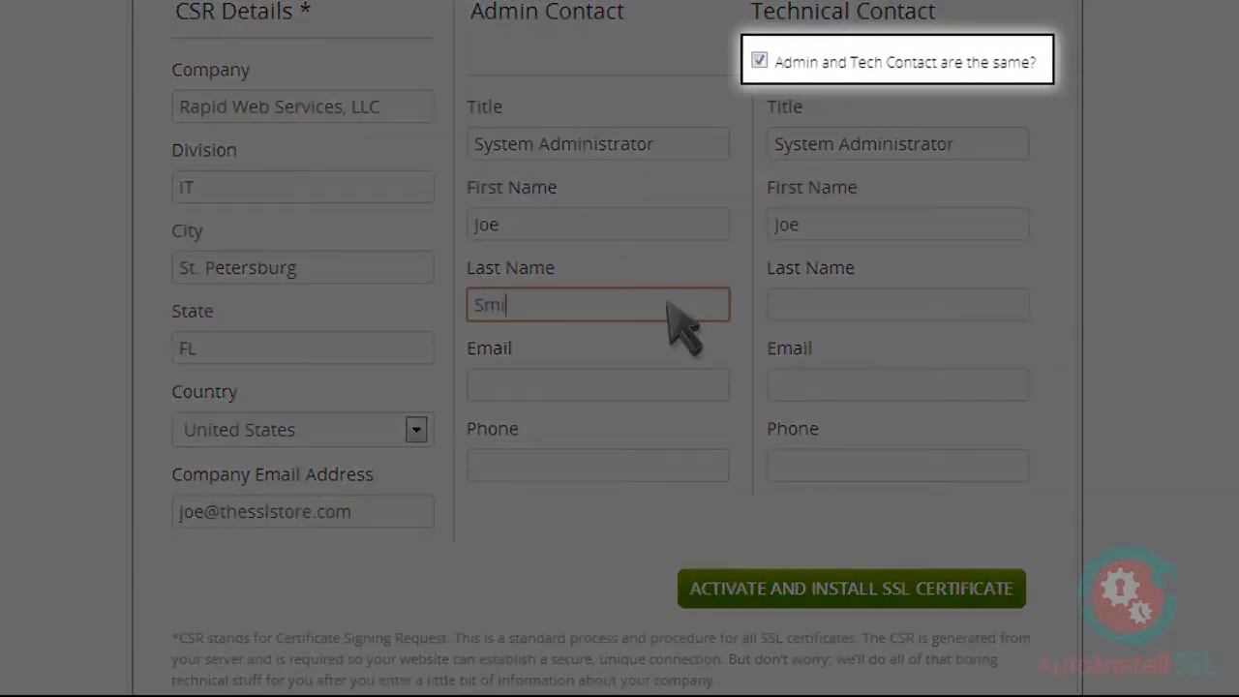
pyautogui.click(661, 383)
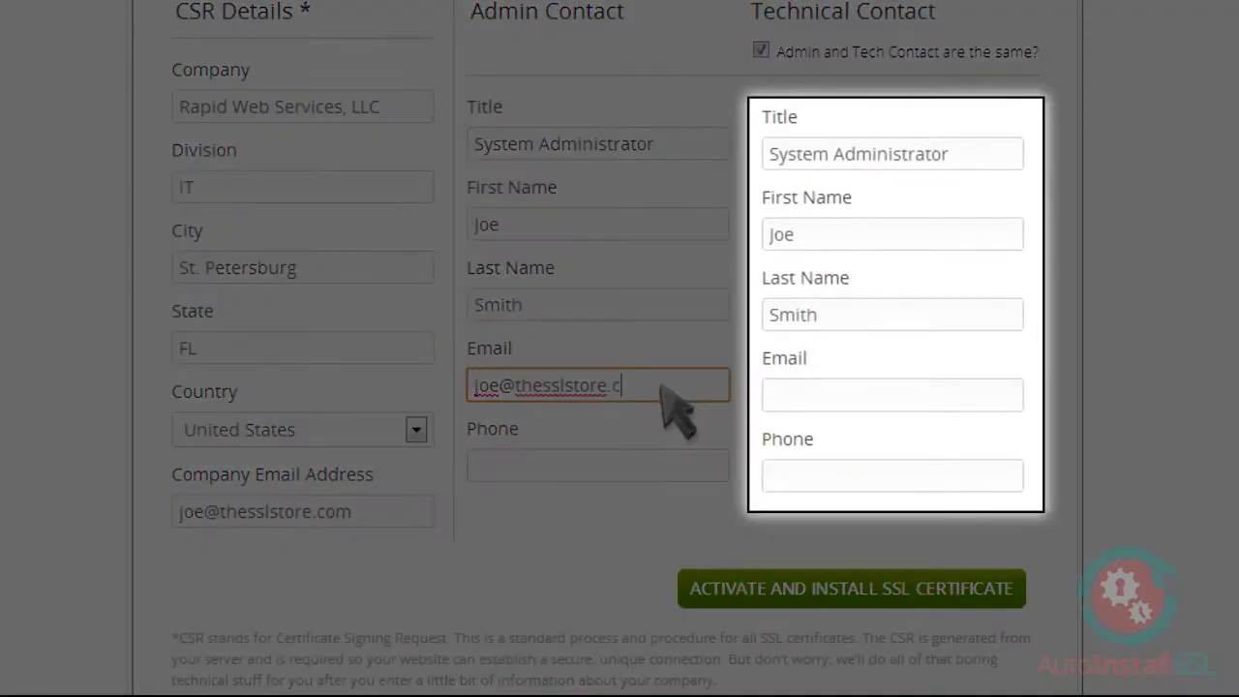
pyautogui.click(686, 468)
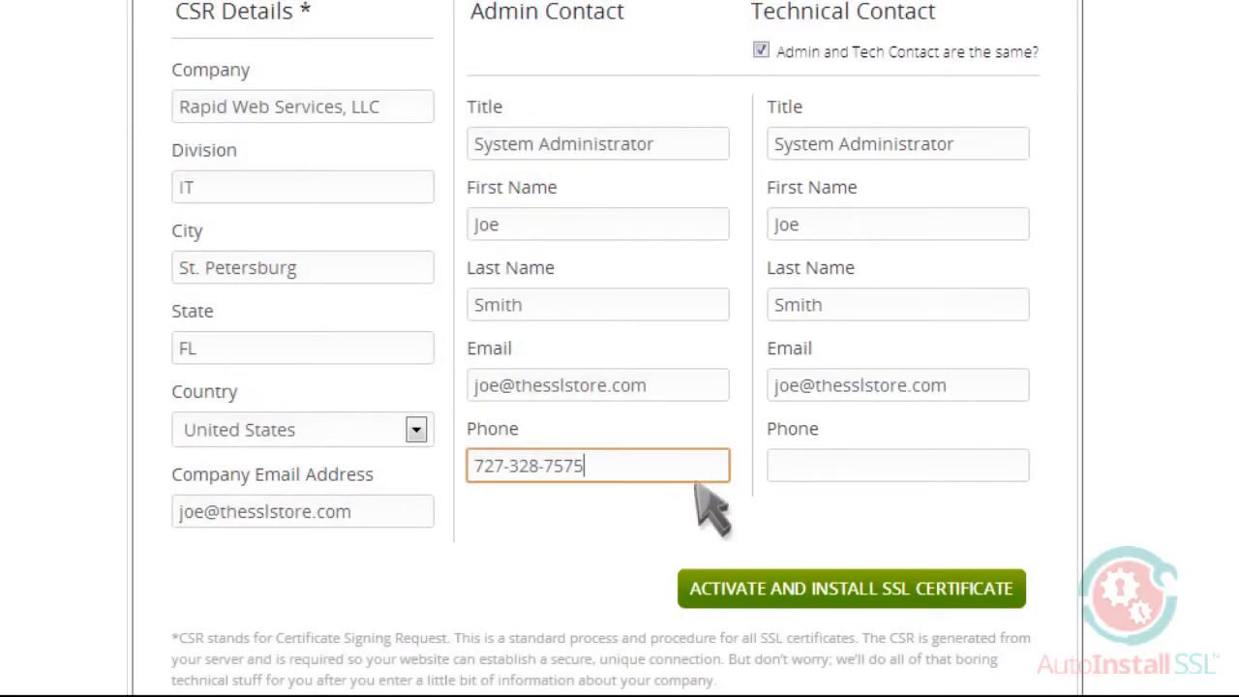
pyautogui.click(716, 520)
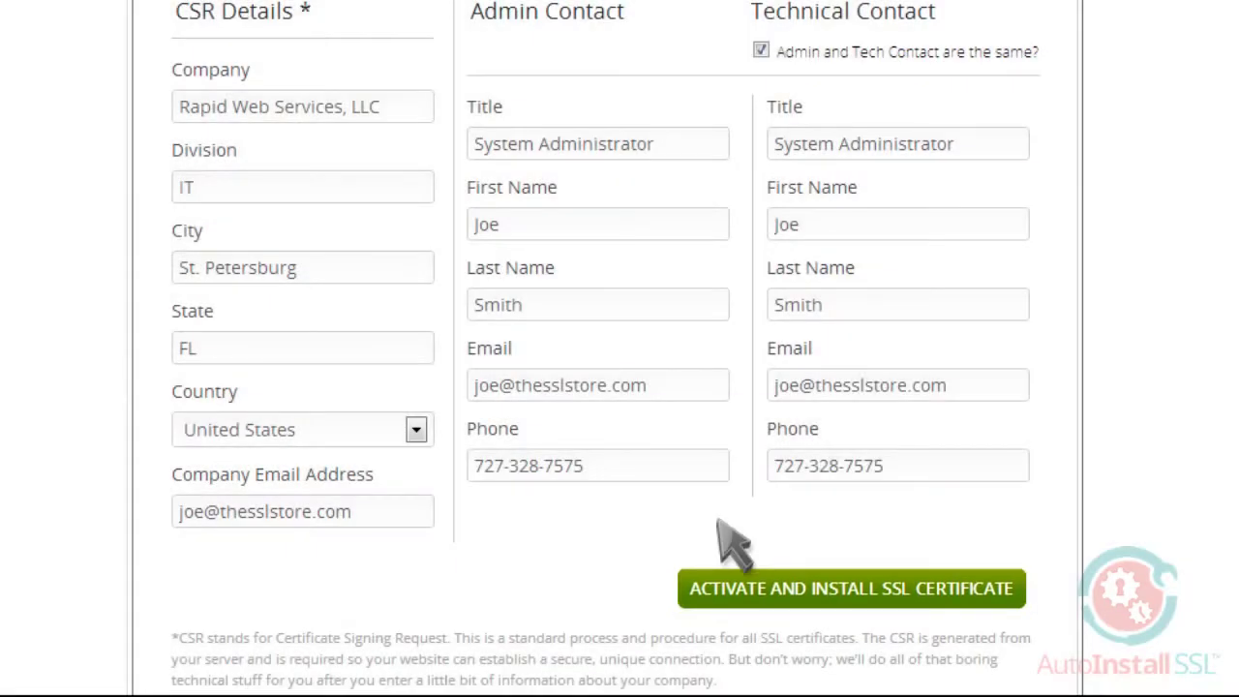
# - Start activating and installing the Comodo PositiveSSL certificate on onlysslcertificates.com
pyautogui.click(802, 588)
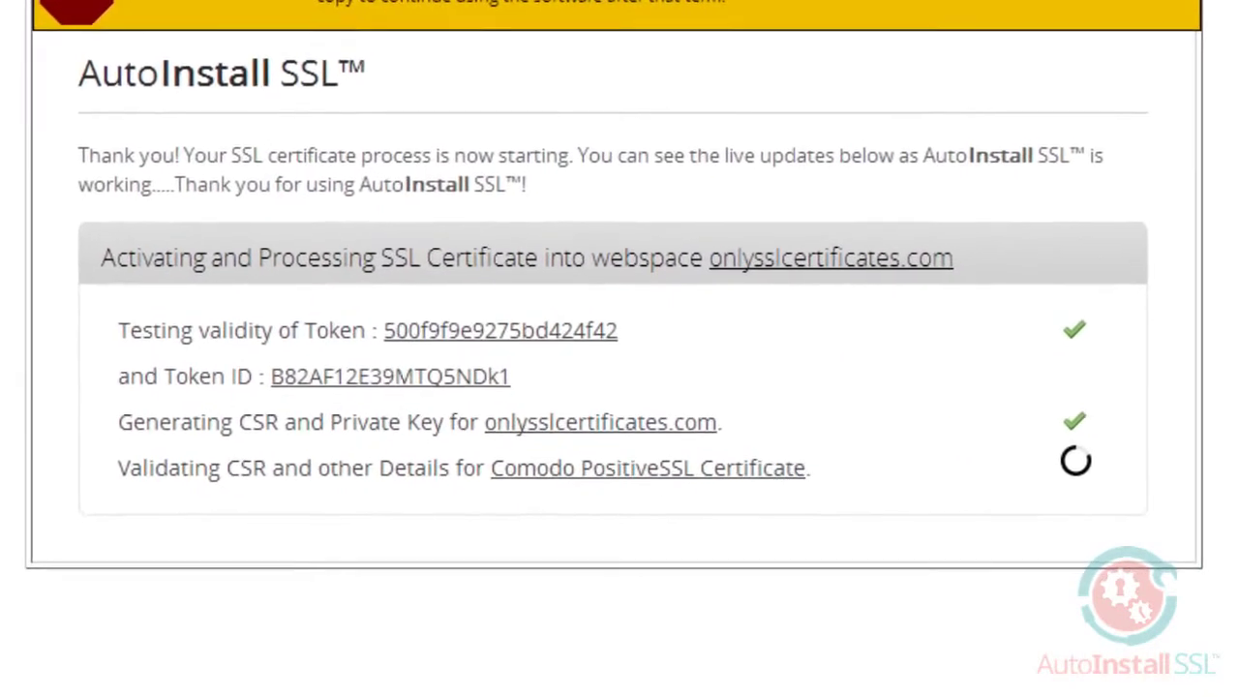